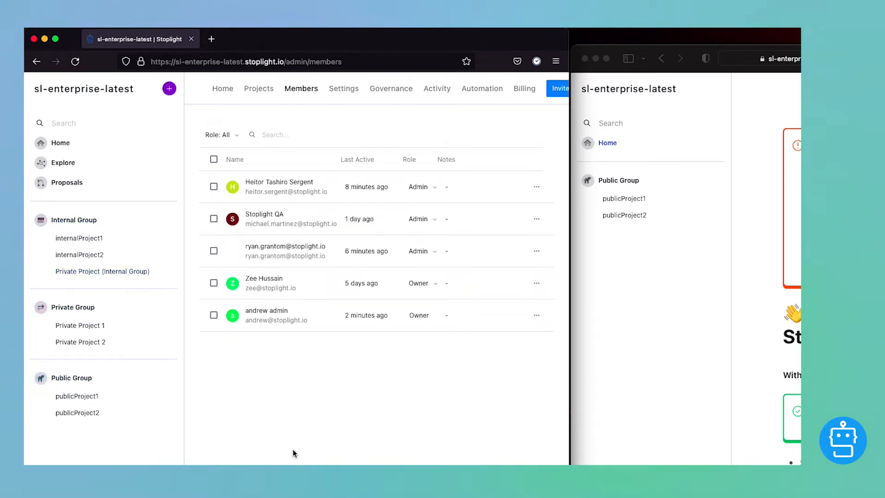
Sign in to the workspace through the Email option with the saved e-mail and password to request access.
click(562, 385)
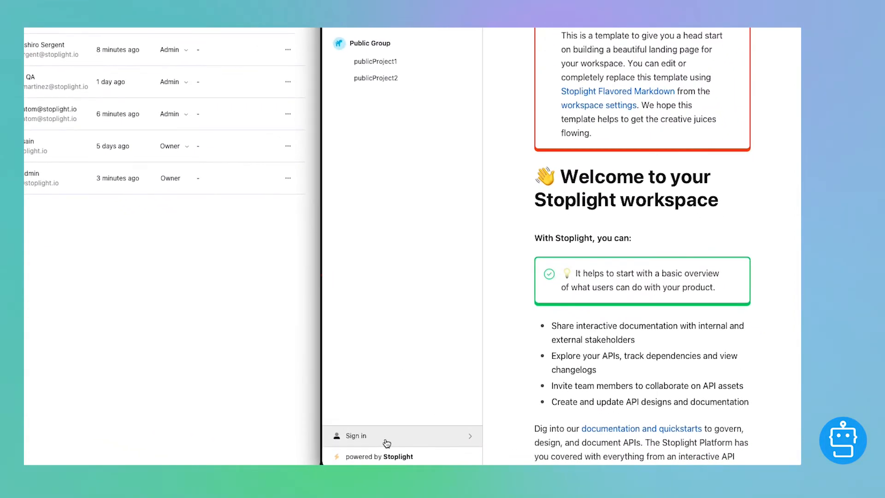
click(387, 443)
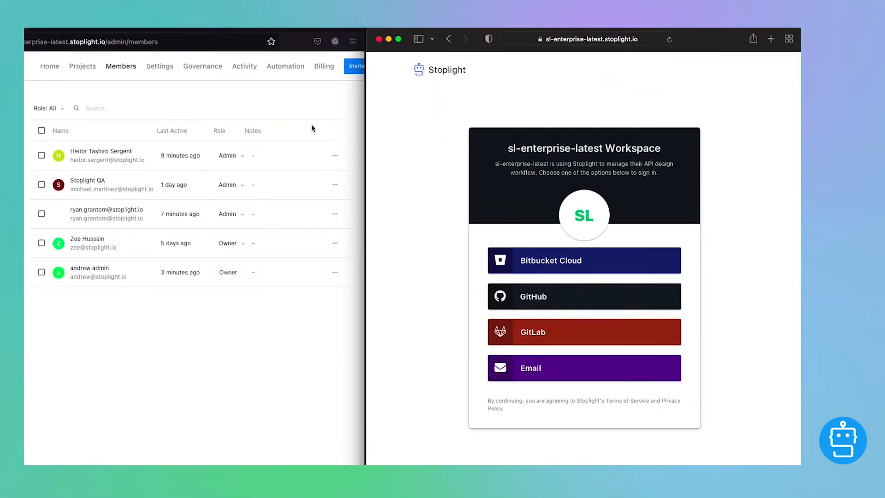
click(185, 355)
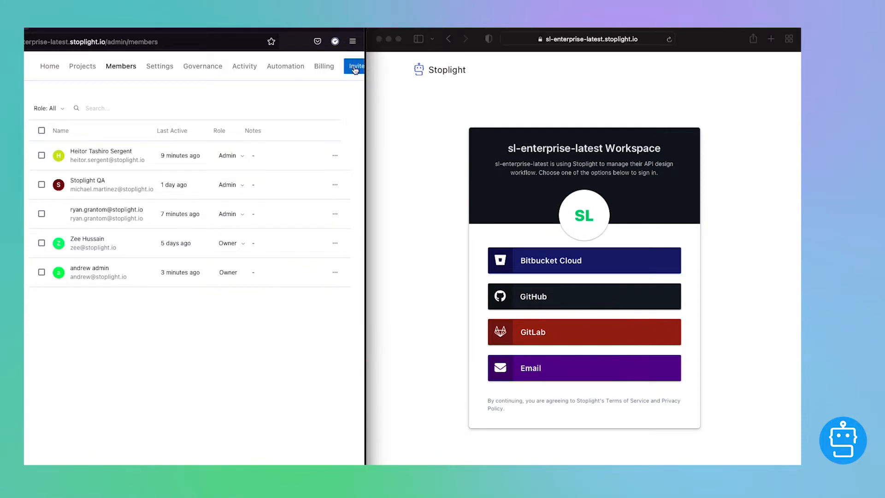
click(422, 362)
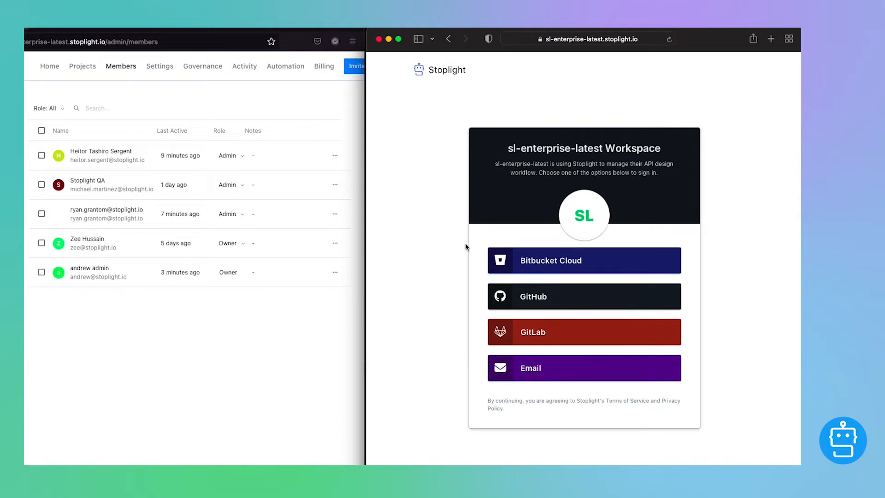
click(549, 373)
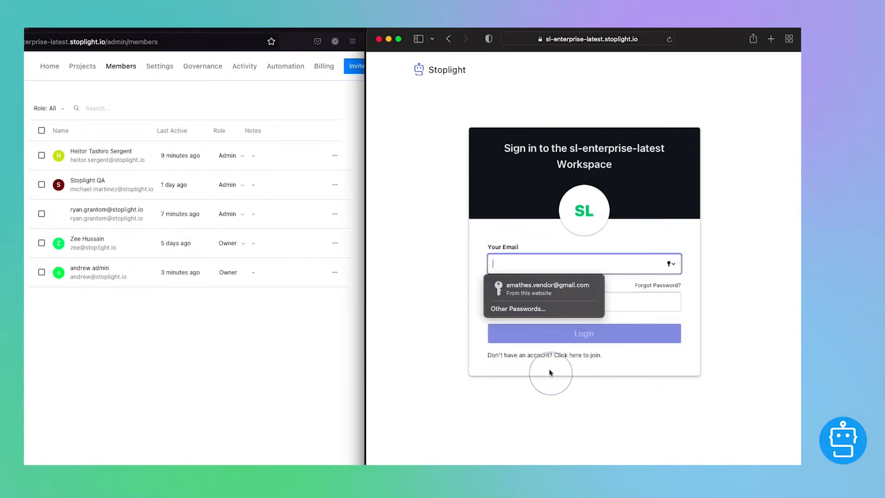
click(525, 287)
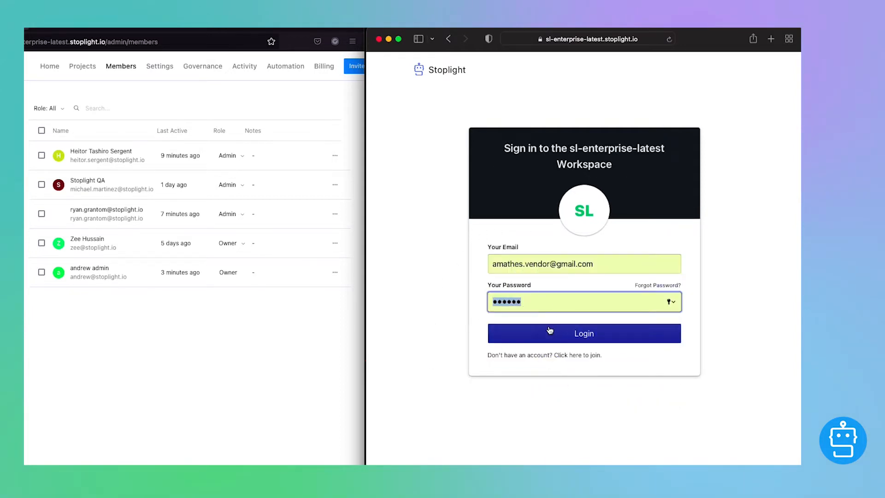
click(557, 339)
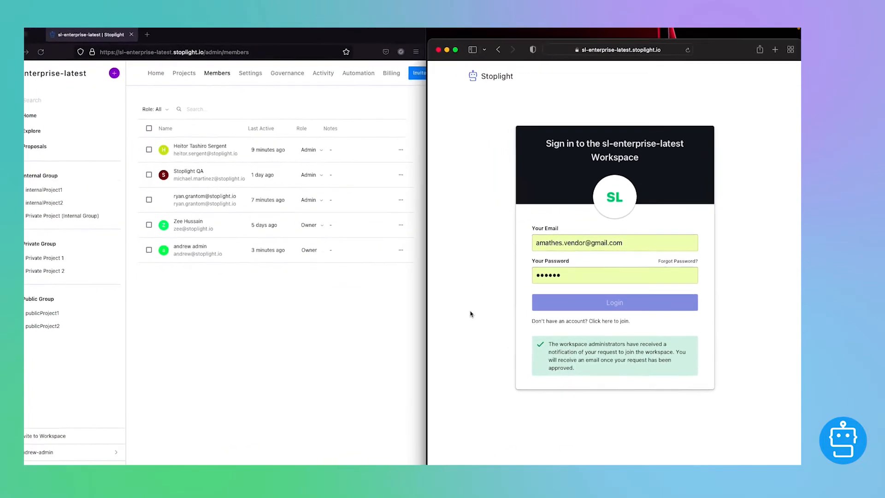
Reload the admin's Members list and approve the pending access request with the Guest role.
click(316, 333)
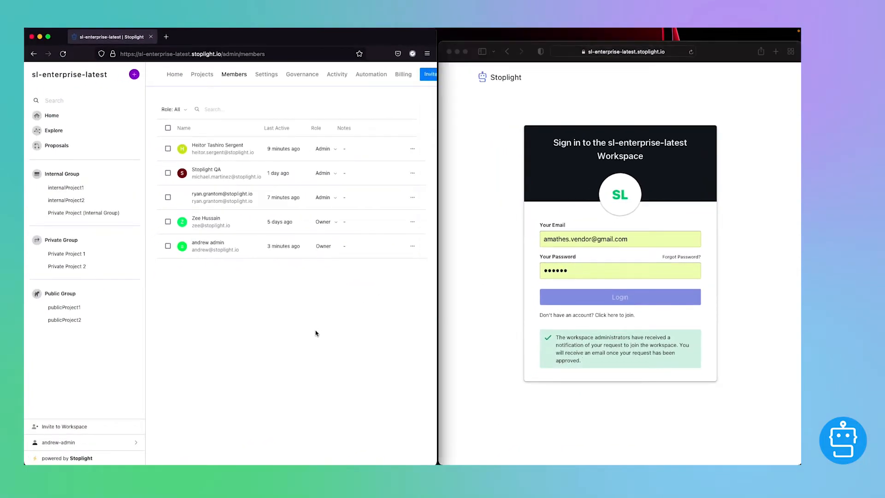
key(super+r)
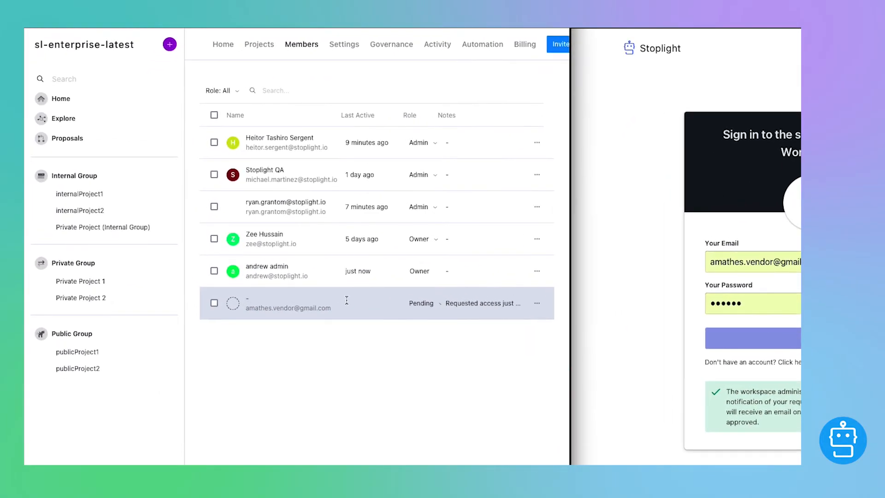
click(429, 308)
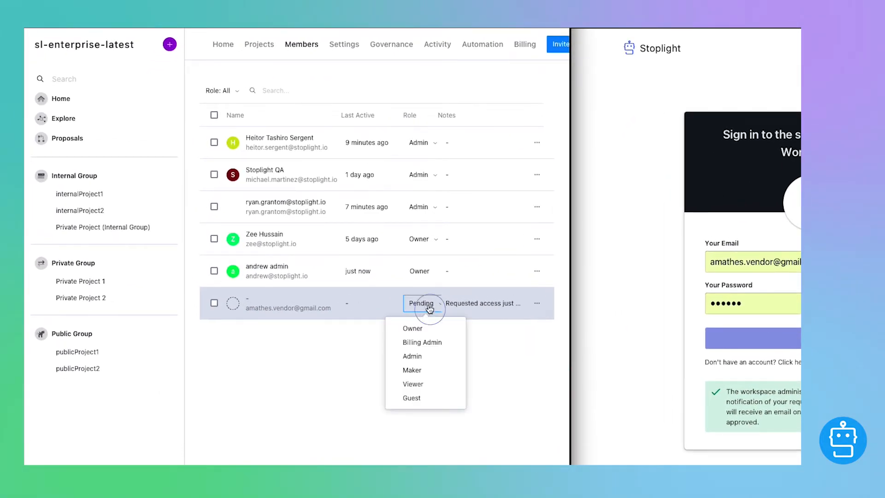
click(433, 398)
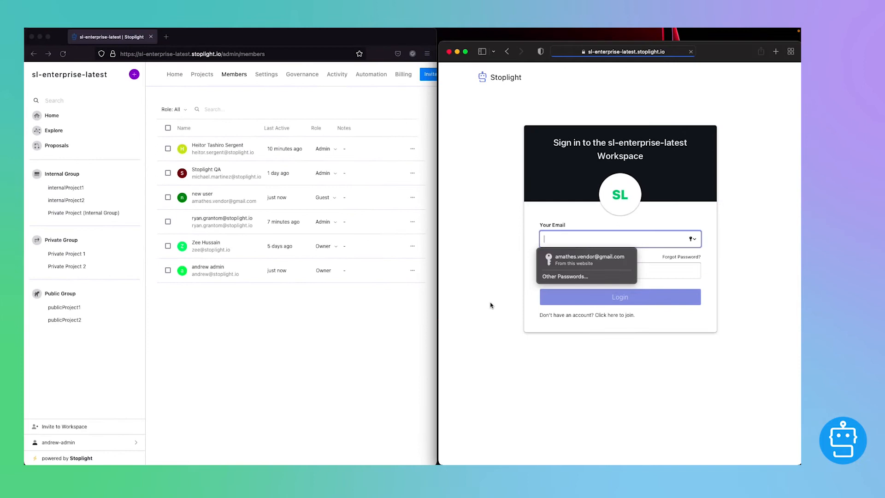
Log in as the approved guest with the saved e-mail and password, and compare the guest's groups with the admin's.
key(Return)
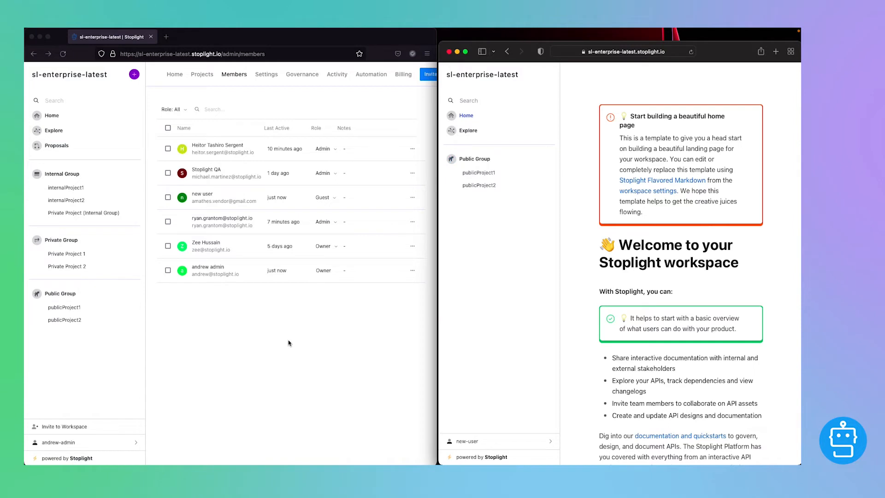
click(224, 335)
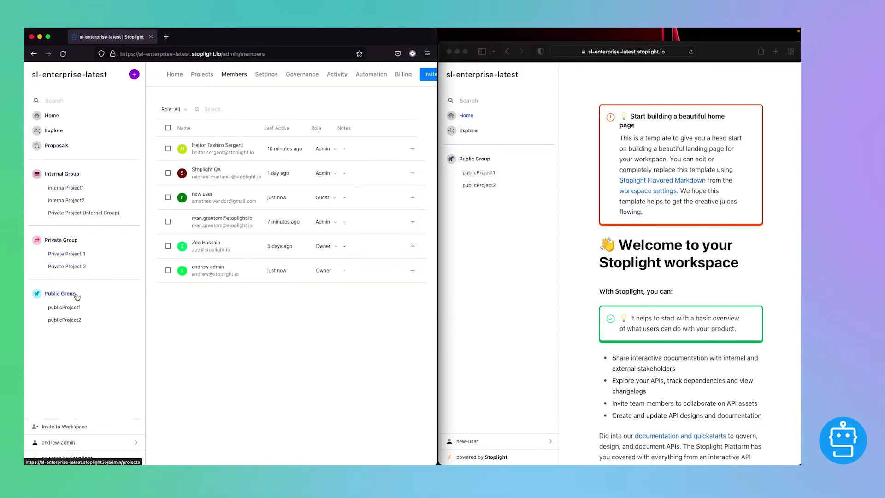
click(514, 381)
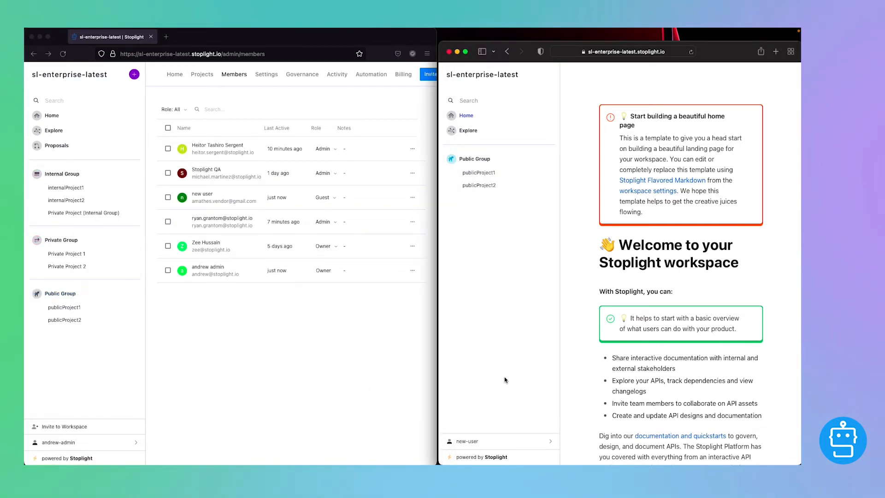
Invite "new user" to the Internal Group from its member settings and send the invitation.
click(297, 353)
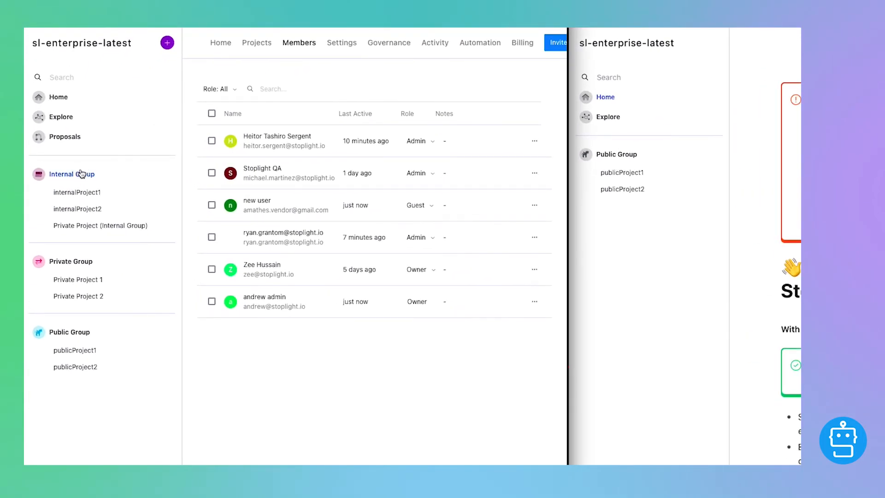
click(80, 174)
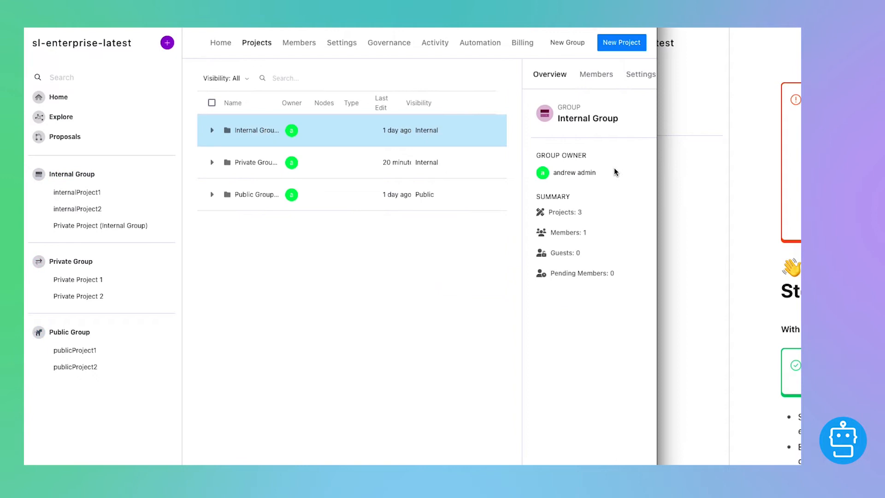
click(598, 74)
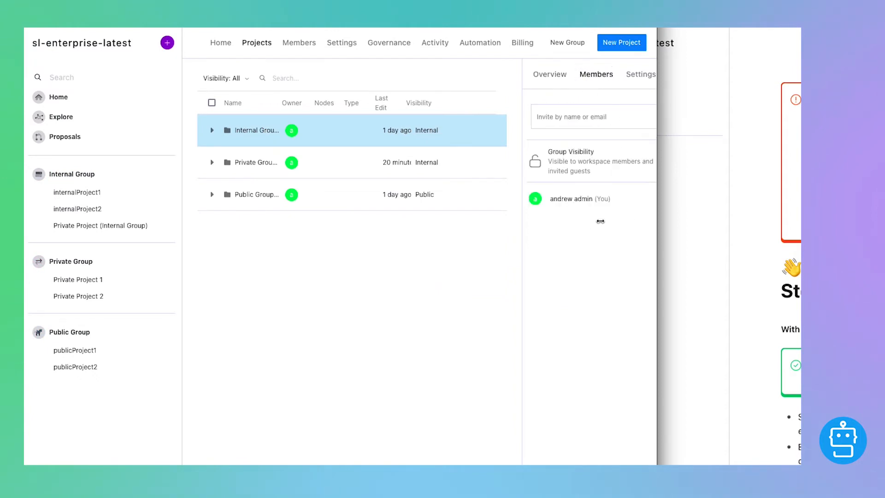
click(650, 121)
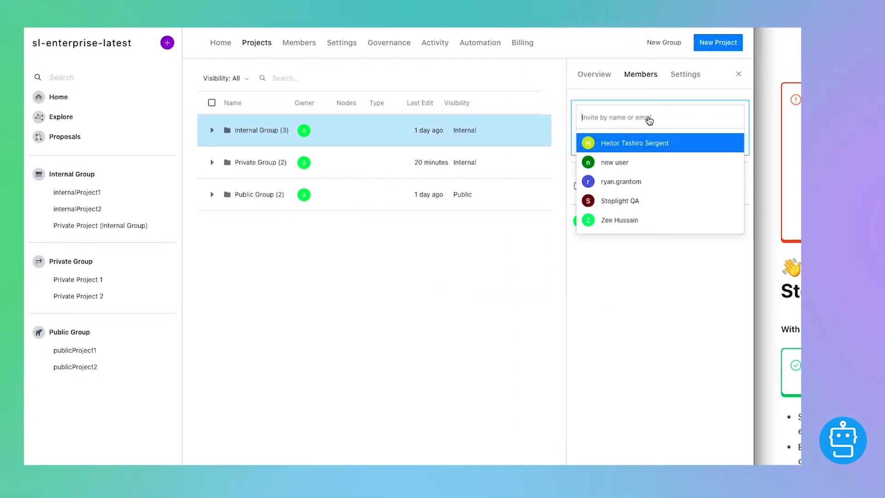
click(618, 164)
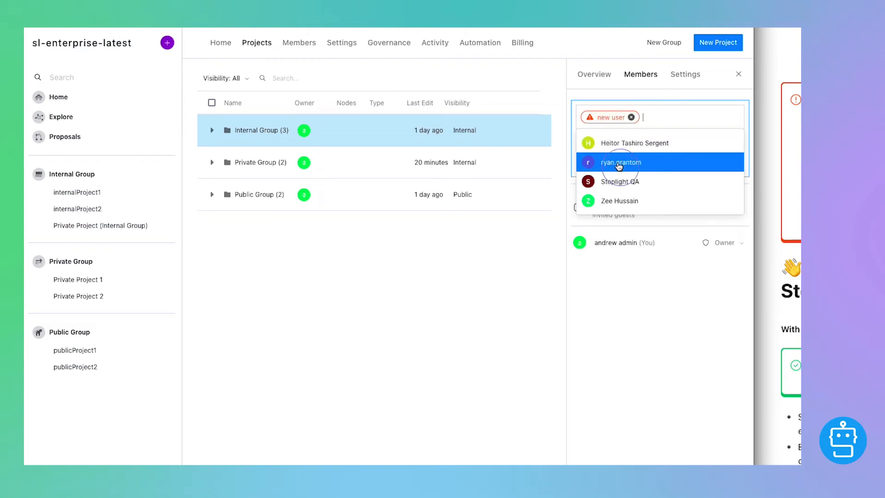
click(614, 313)
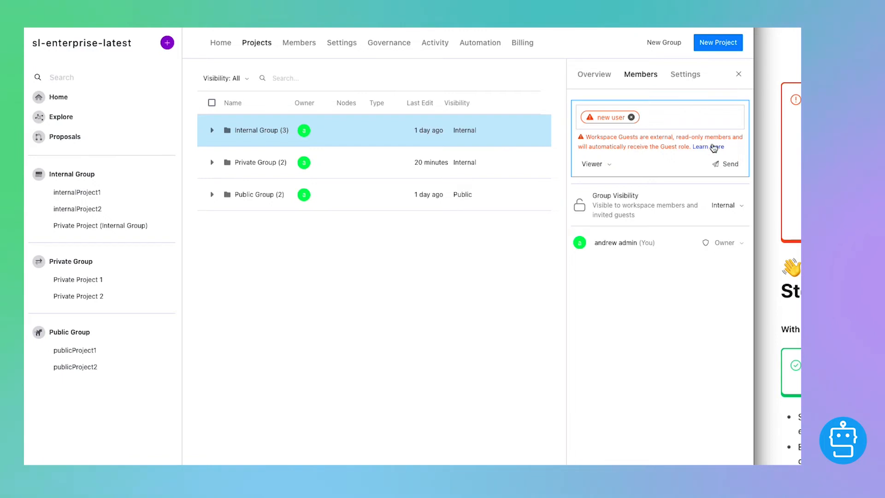
click(728, 166)
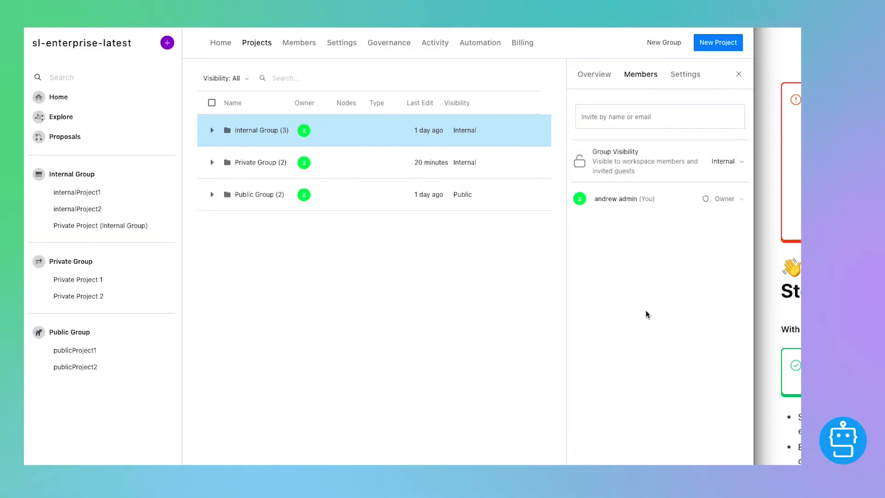
Narrow the admin browser window slightly and reload the guest's workspace to check its group access.
drag(753, 271, 564, 270)
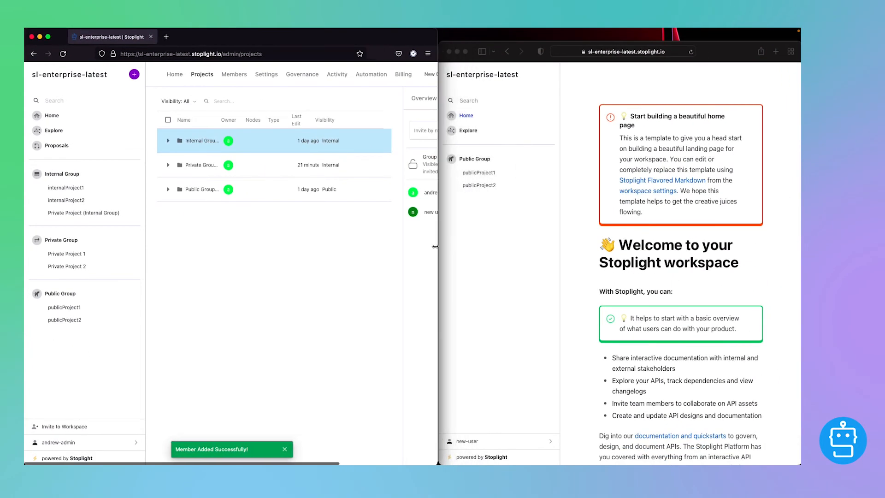
drag(435, 247, 432, 247)
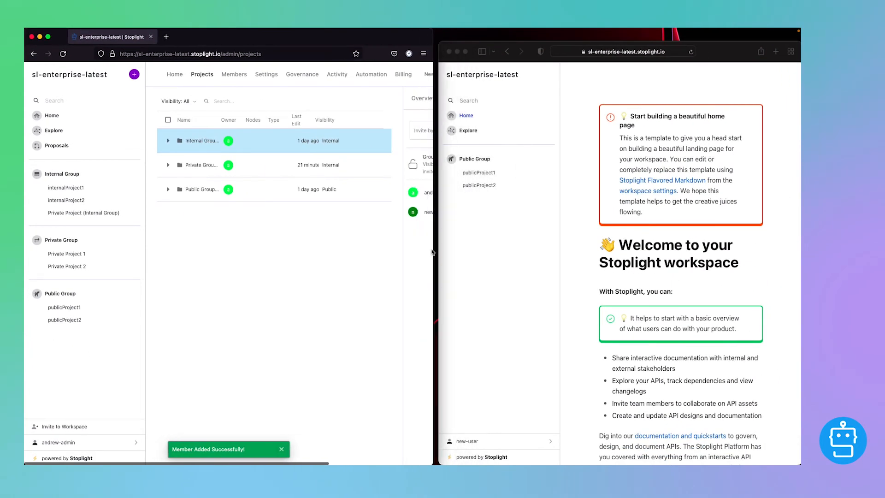
click(510, 271)
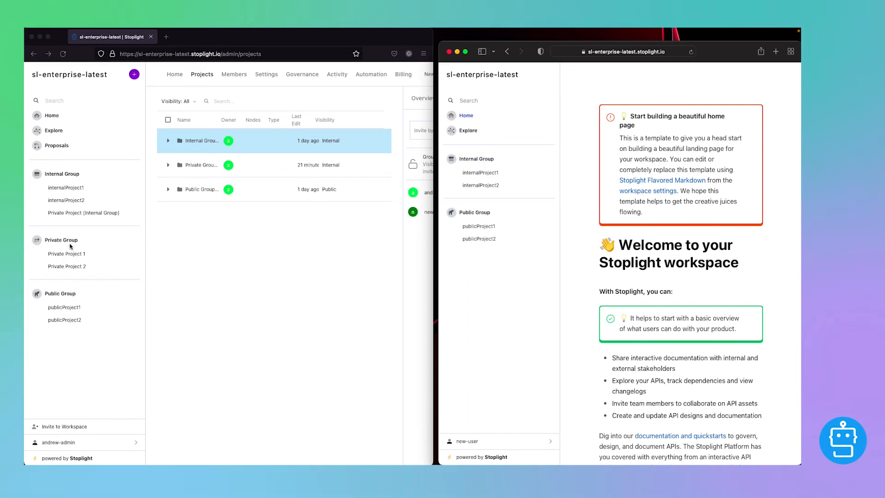
Share Private Project 1 with "new user" from the admin account, send the invitation and close the sharing dialog.
click(230, 292)
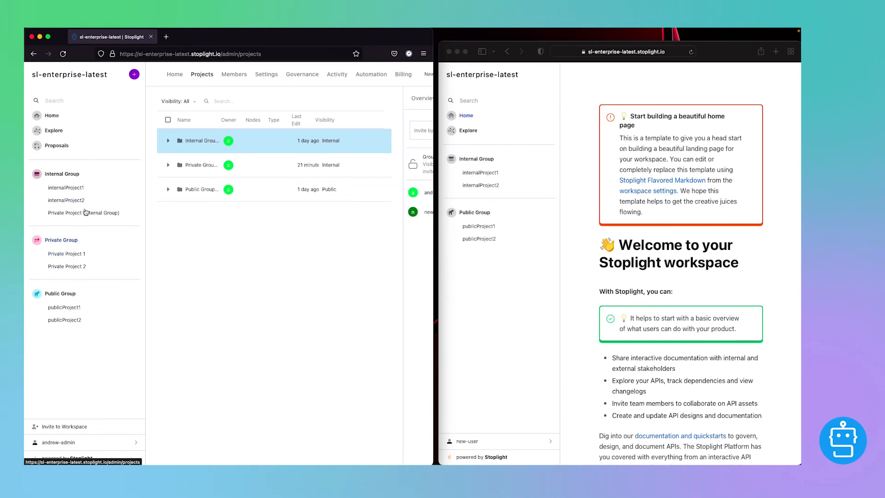
click(72, 255)
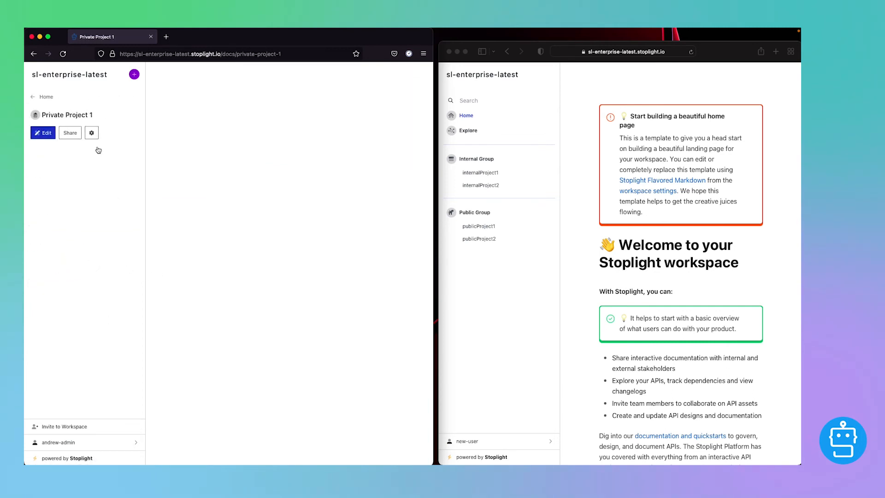
click(69, 133)
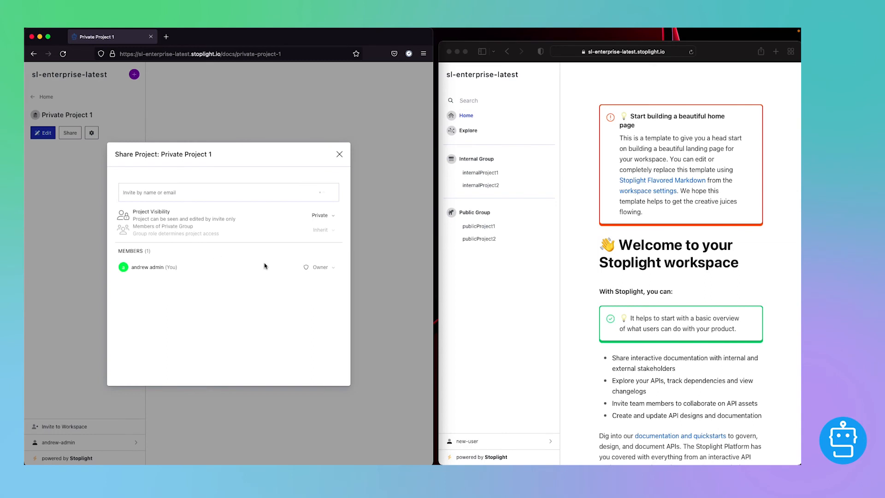
click(198, 194)
click(148, 226)
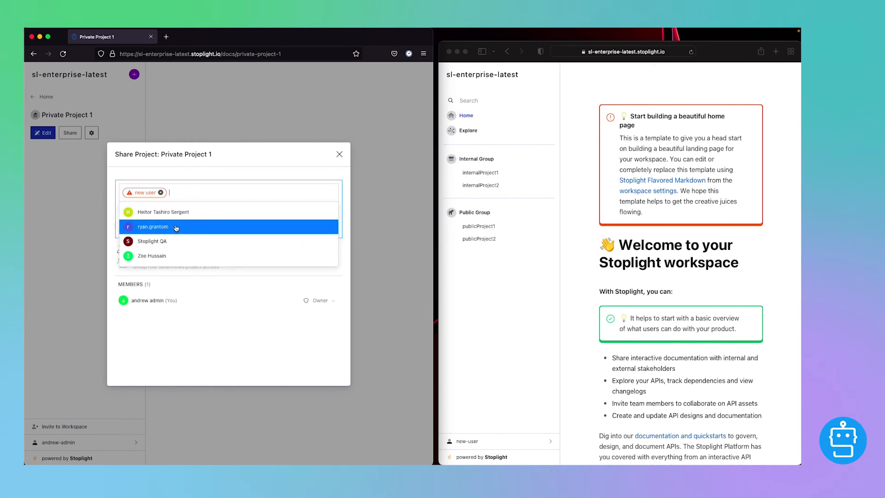
click(199, 310)
click(326, 228)
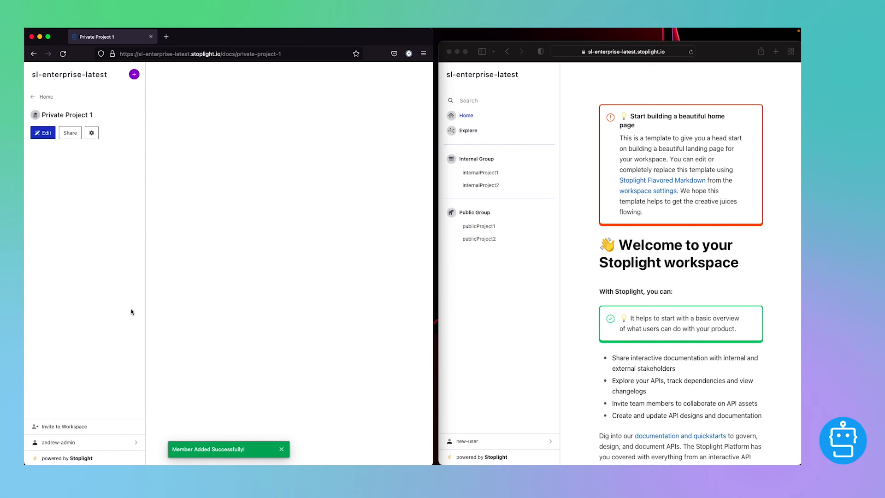
Reload the guest's workspace to check its private project access, and return the admin window to the workspace home.
click(457, 358)
key(super+r)
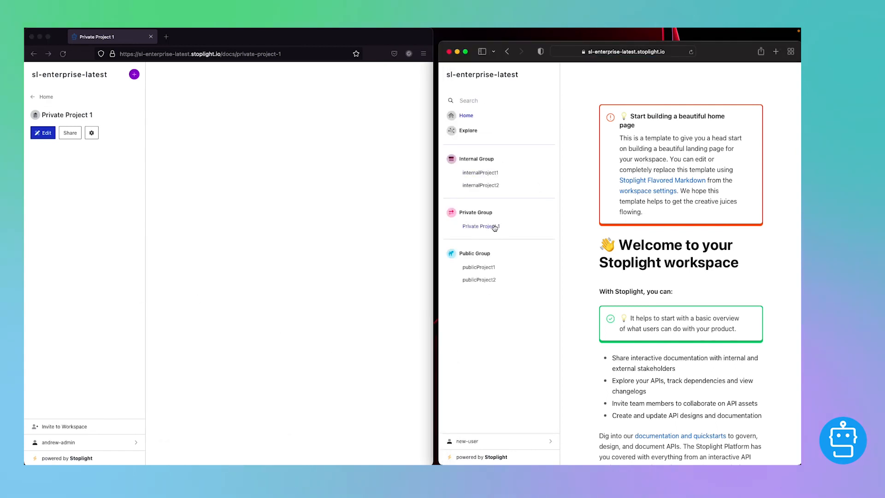
click(174, 195)
click(45, 96)
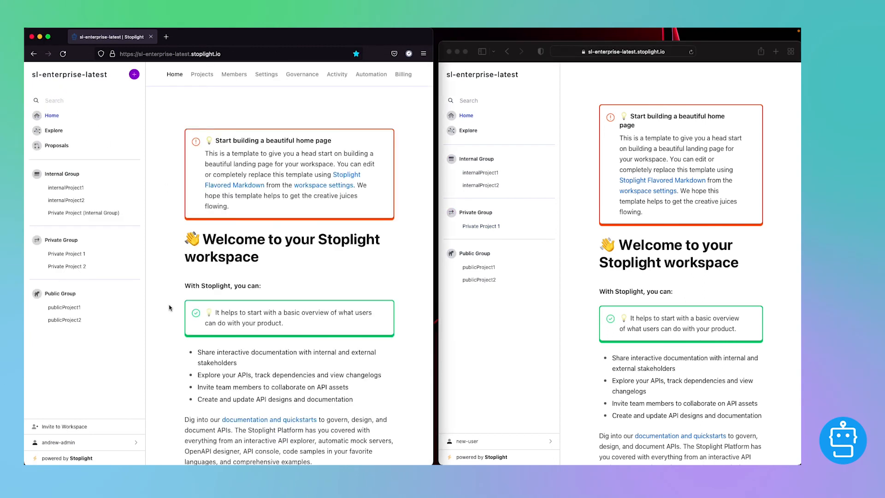